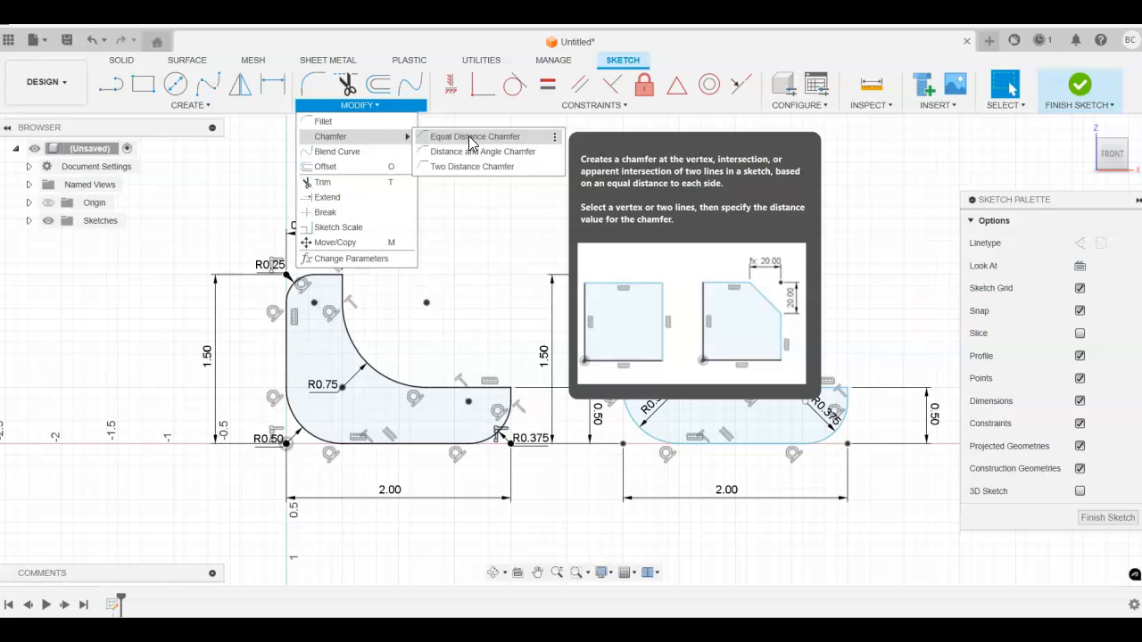
Step: Add a 0.25 in equal distance chamfer at the lower-left corner of the right-hand profile, between its vertical and bottom lines
{"action": "left_click", "coordinate": [471, 139]}
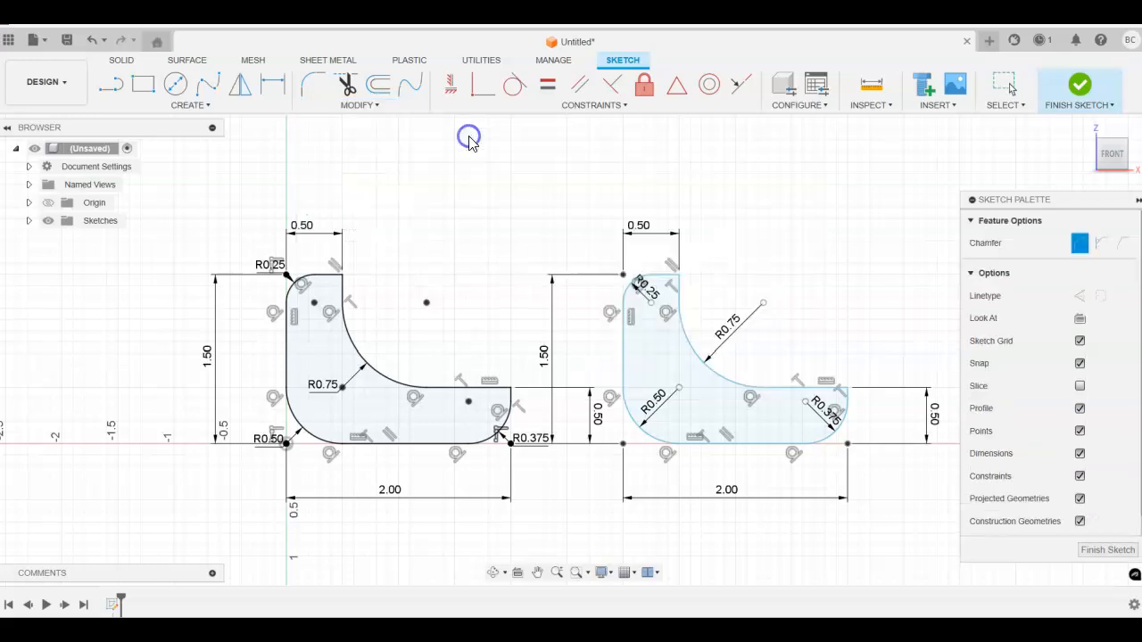
{"action": "left_click", "coordinate": [625, 375]}
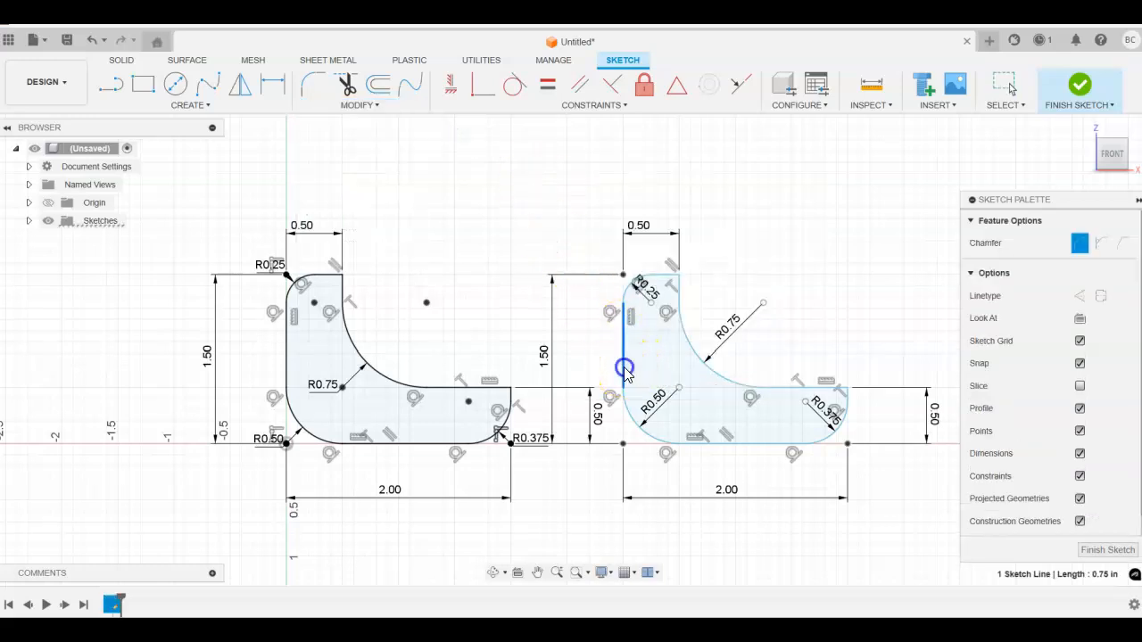
{"action": "left_click", "coordinate": [724, 443]}
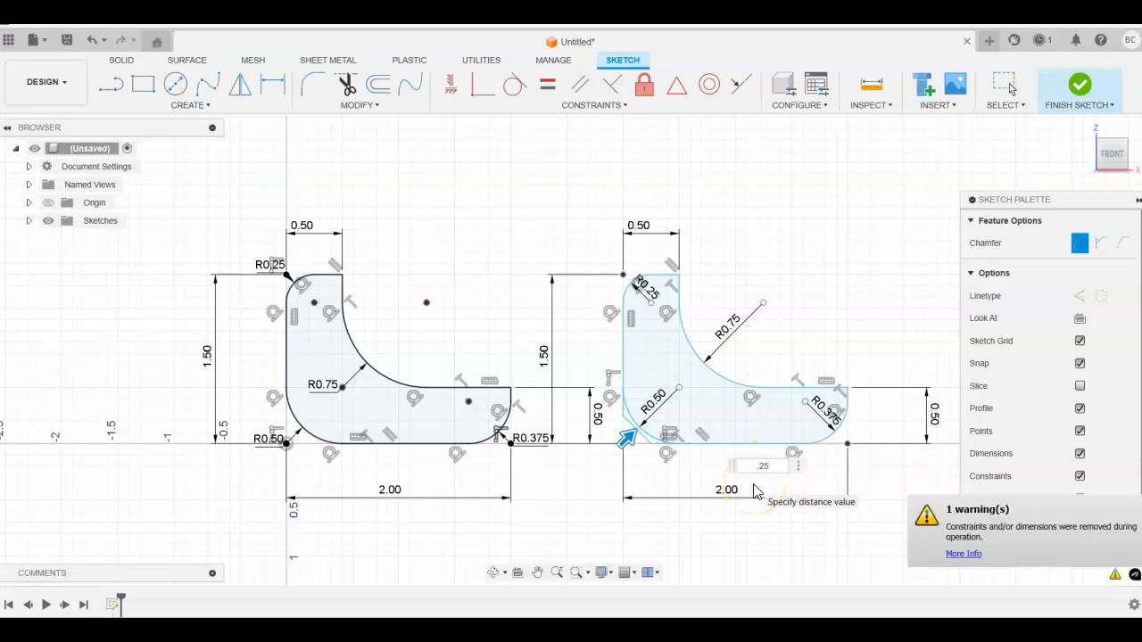
{"action": "key", "text": "Return"}
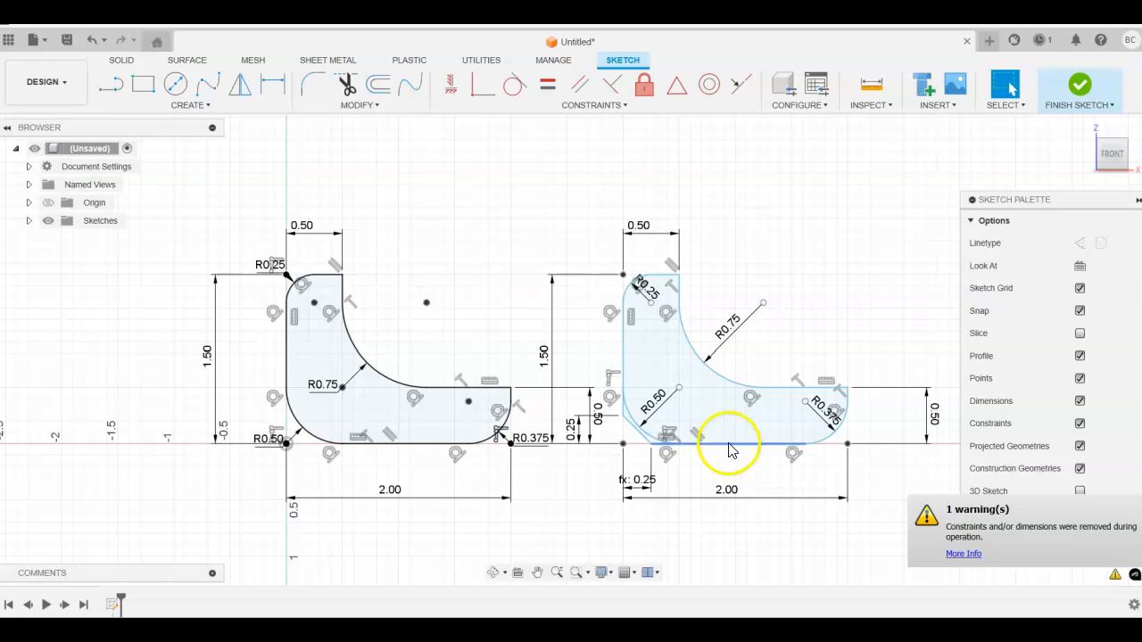
Step: Trim away the leftover R0.50 fillet arc outside the chamfer at the right-hand profile's lower-left corner
{"action": "scroll", "coordinate": [641, 473], "scroll_direction": "down", "scroll_amount": 2}
{"action": "scroll", "coordinate": [633, 459], "scroll_direction": "up", "scroll_amount": 4}
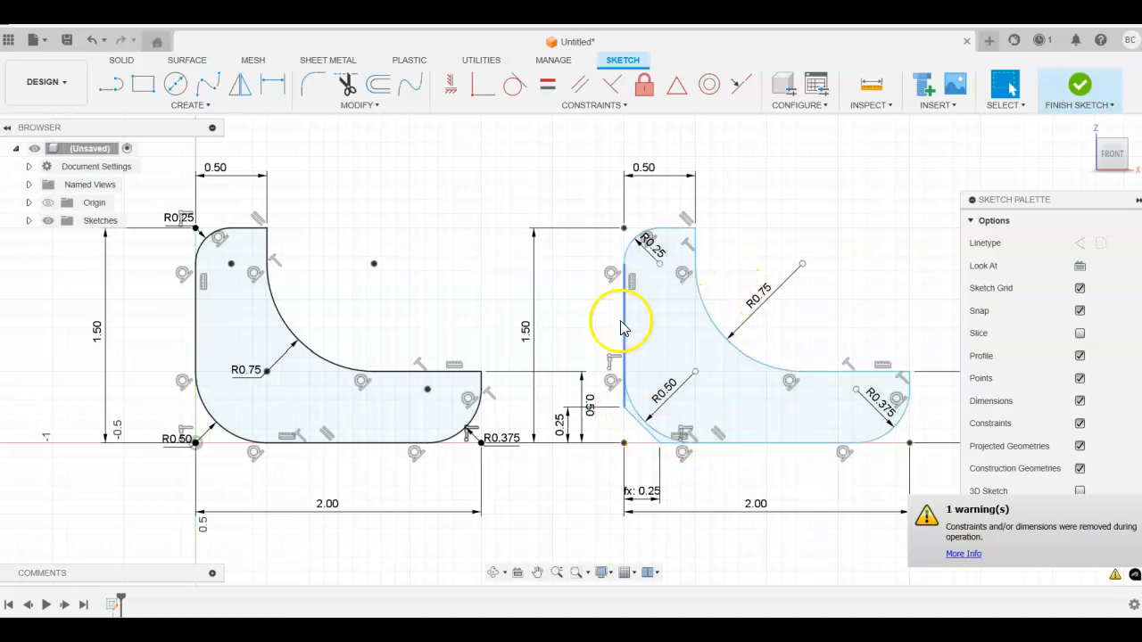
{"action": "left_click", "coordinate": [347, 84]}
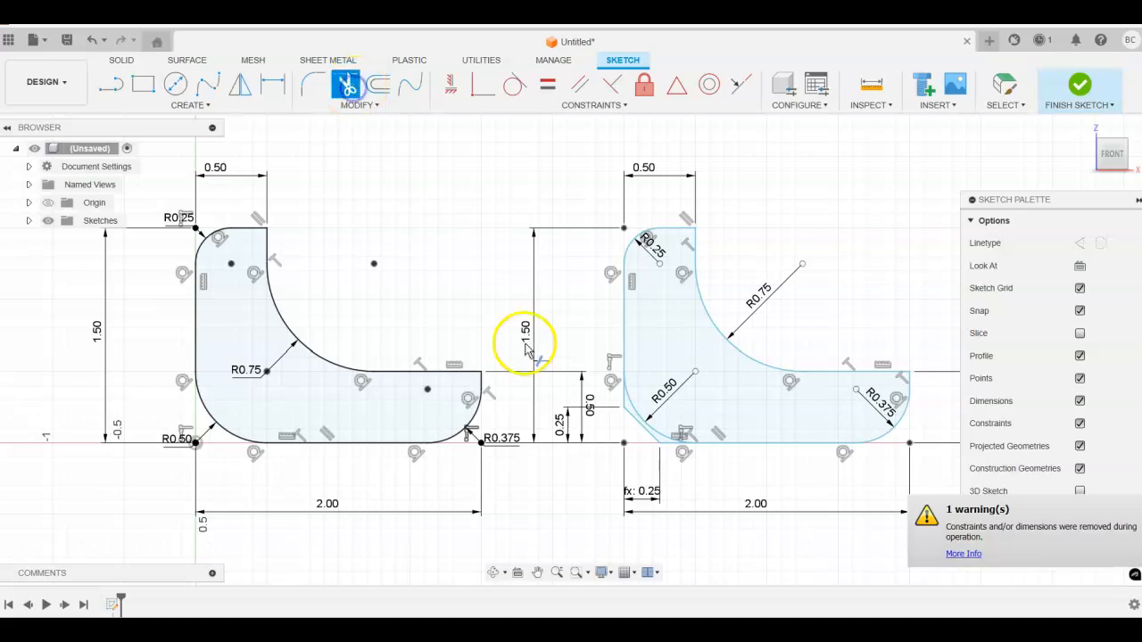
{"action": "left_click", "coordinate": [627, 406]}
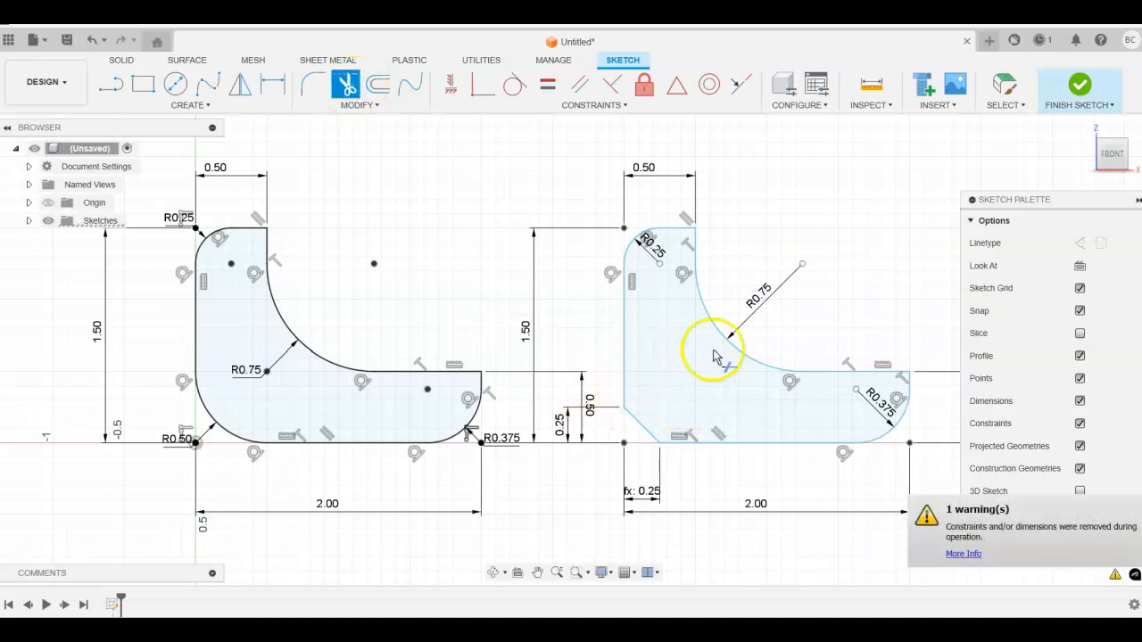
Step: Start a distance and angle chamfer at the right-hand profile's lower-right corner, sized about 0.30 in and 60 degrees
{"action": "middle_click_drag", "start_coordinate": [800, 303], "coordinate": [673, 308]}
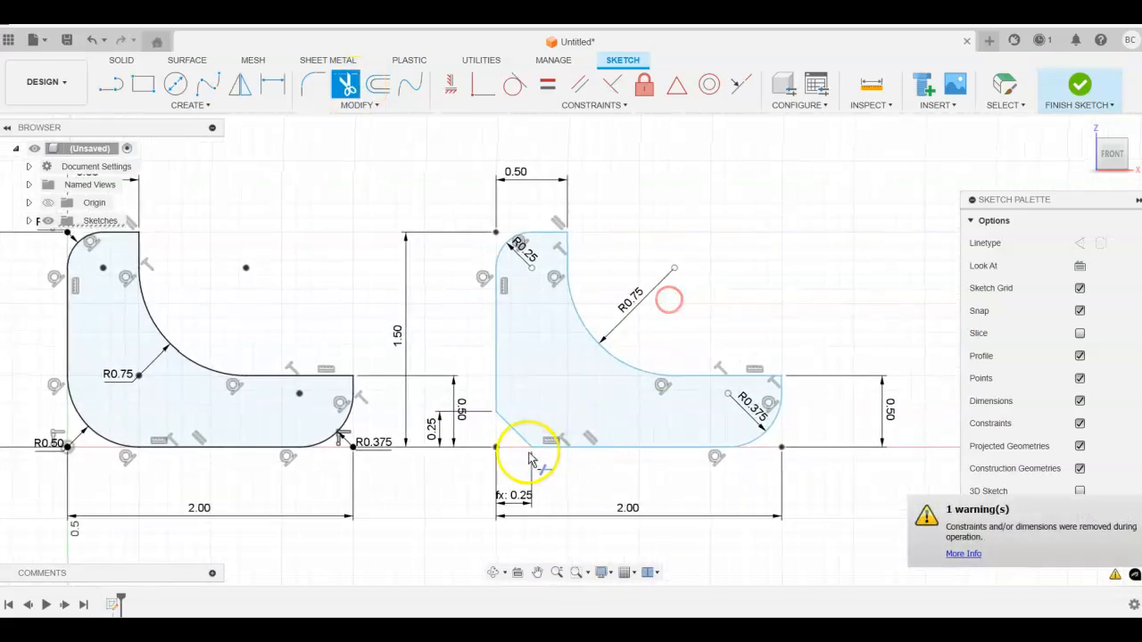
{"action": "left_click", "coordinate": [343, 107]}
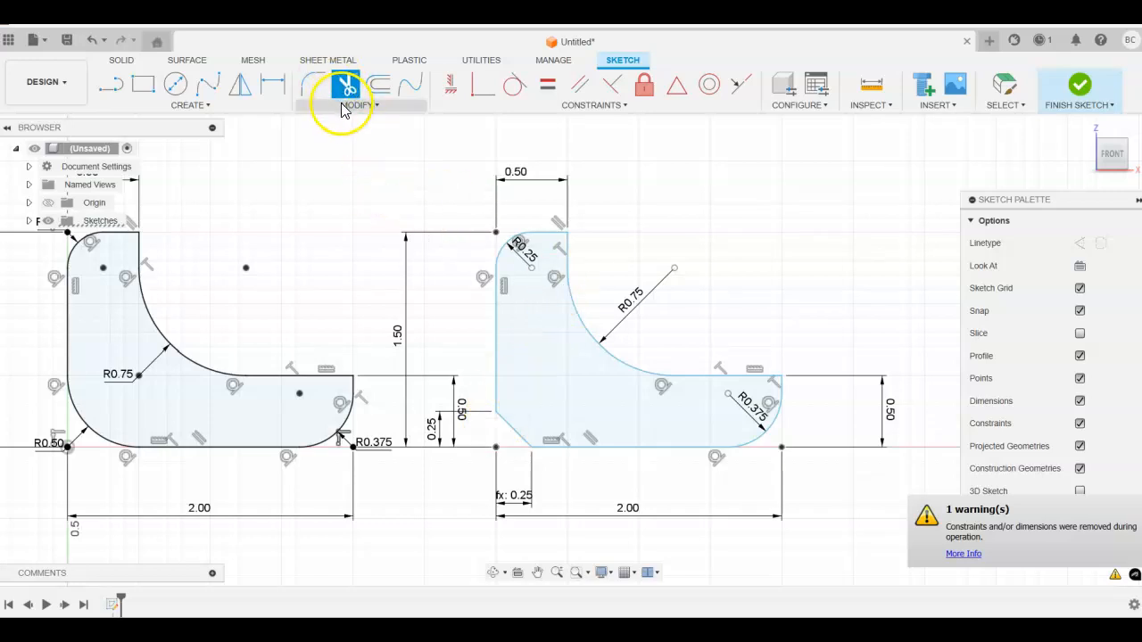
{"action": "mouse_move", "coordinate": [350, 136]}
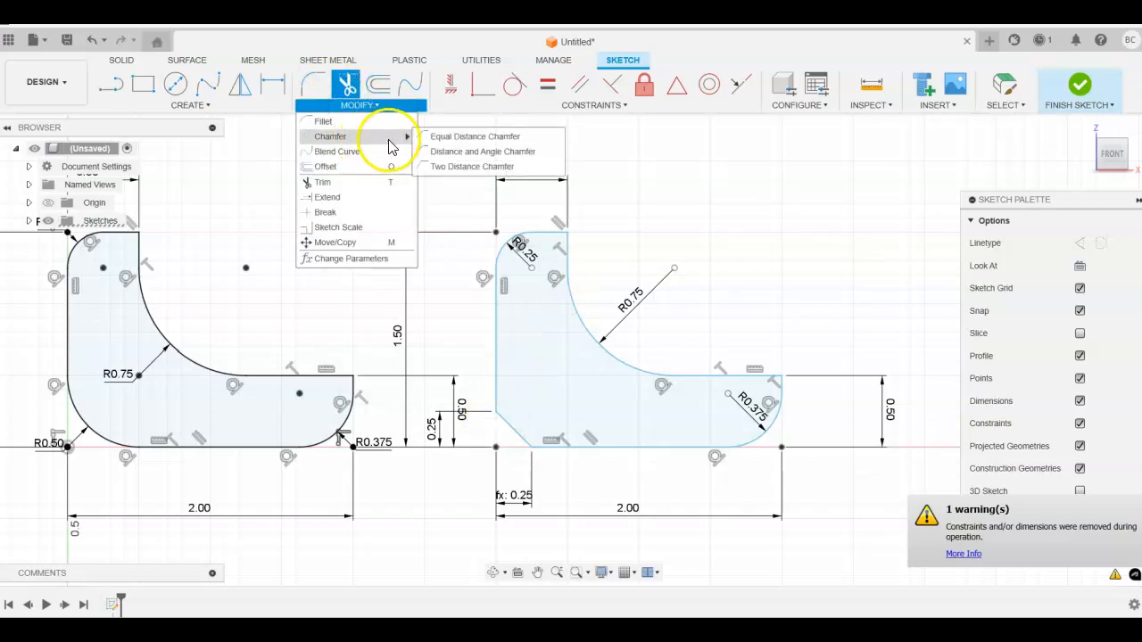
{"action": "left_click", "coordinate": [471, 153]}
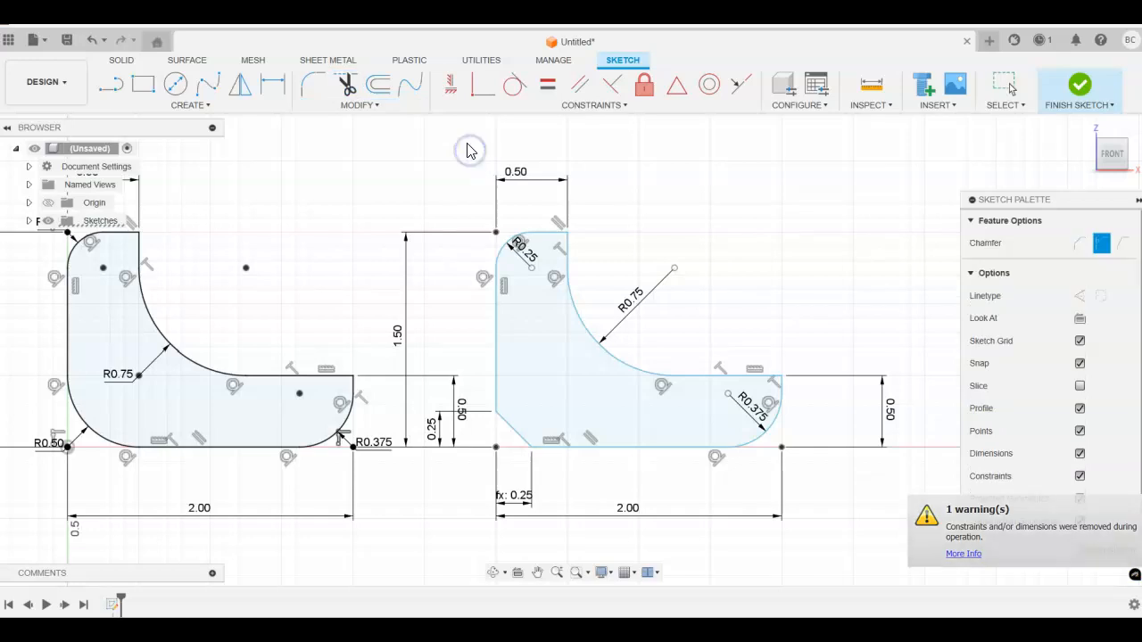
{"action": "left_click", "coordinate": [784, 393]}
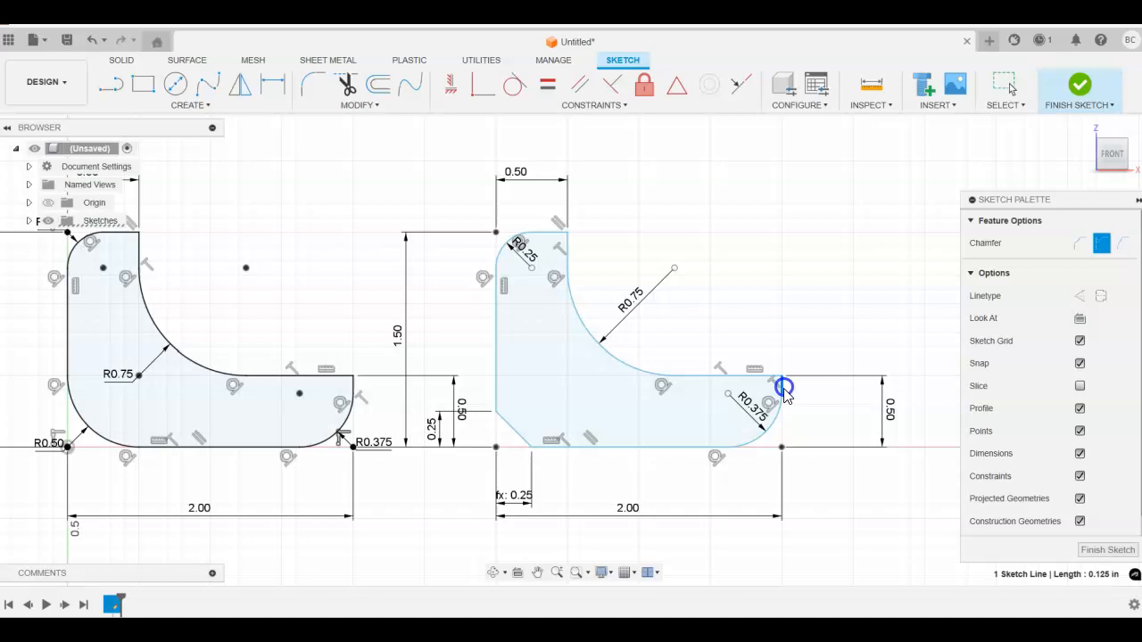
{"action": "left_click", "coordinate": [690, 447]}
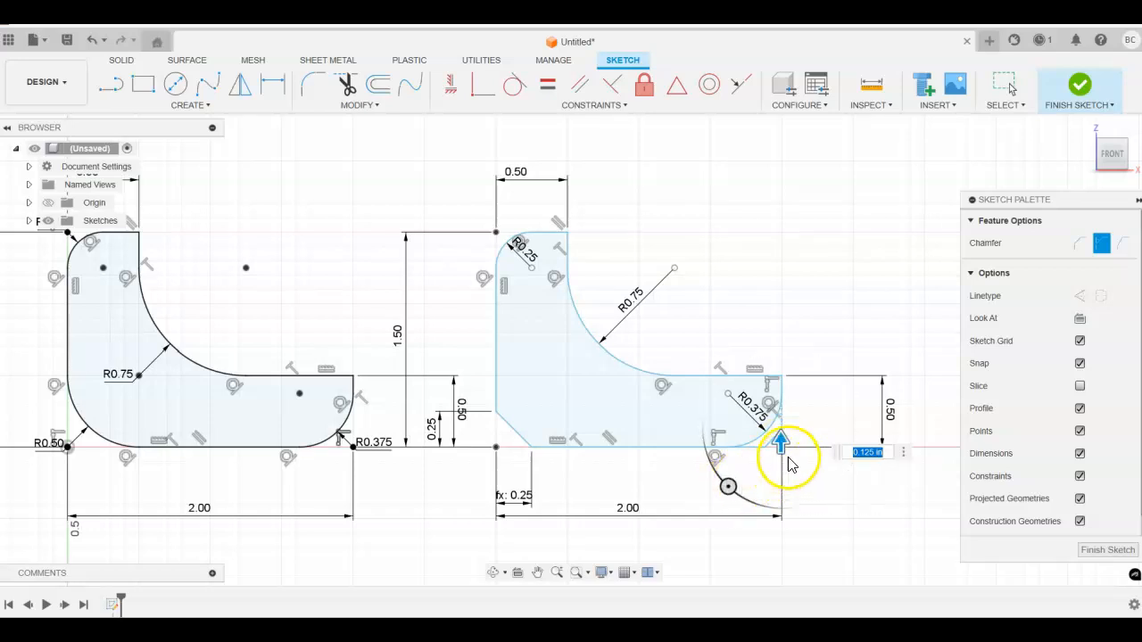
{"action": "mouse_move", "coordinate": [782, 439]}
{"action": "left_mouse_down"}
{"action": "mouse_move", "coordinate": [785, 387]}
{"action": "mouse_move", "coordinate": [787, 426]}
{"action": "left_mouse_up"}
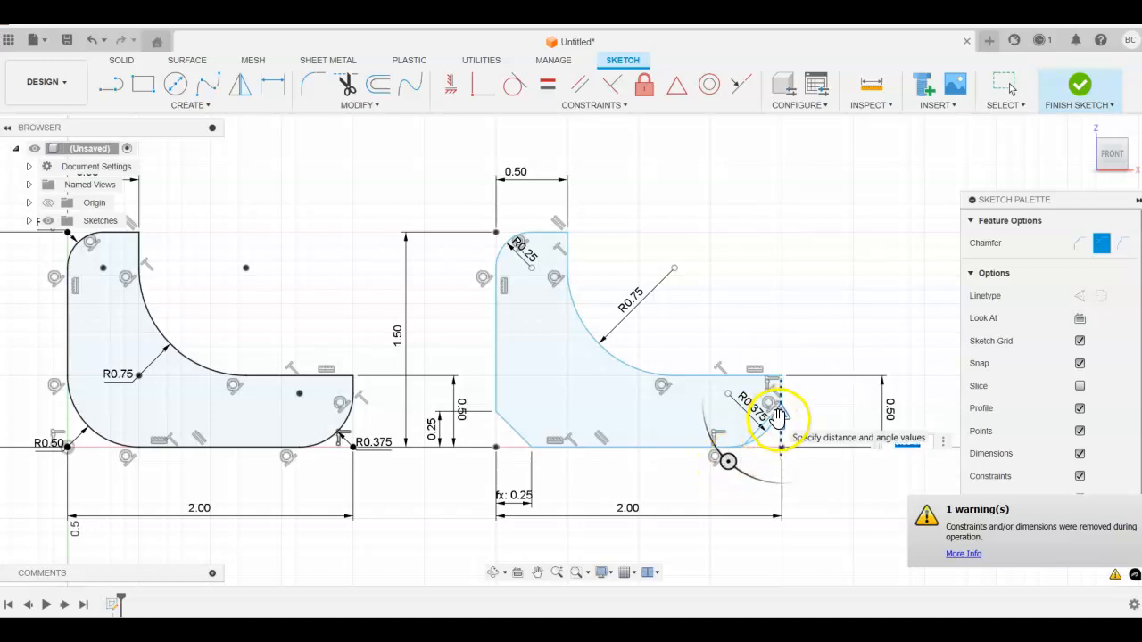
{"action": "left_click", "coordinate": [728, 461]}
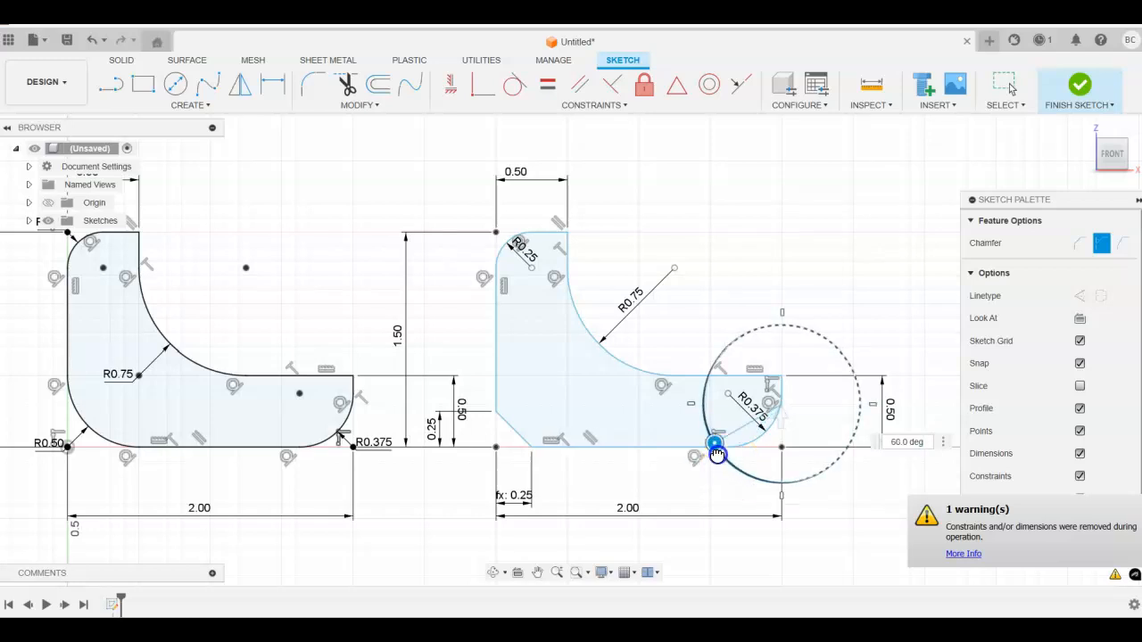
{"action": "mouse_move", "coordinate": [728, 461]}
{"action": "left_mouse_down"}
{"action": "mouse_move", "coordinate": [712, 436]}
{"action": "mouse_move", "coordinate": [741, 462]}
{"action": "mouse_move", "coordinate": [716, 444]}
{"action": "mouse_move", "coordinate": [725, 449]}
{"action": "left_mouse_up"}
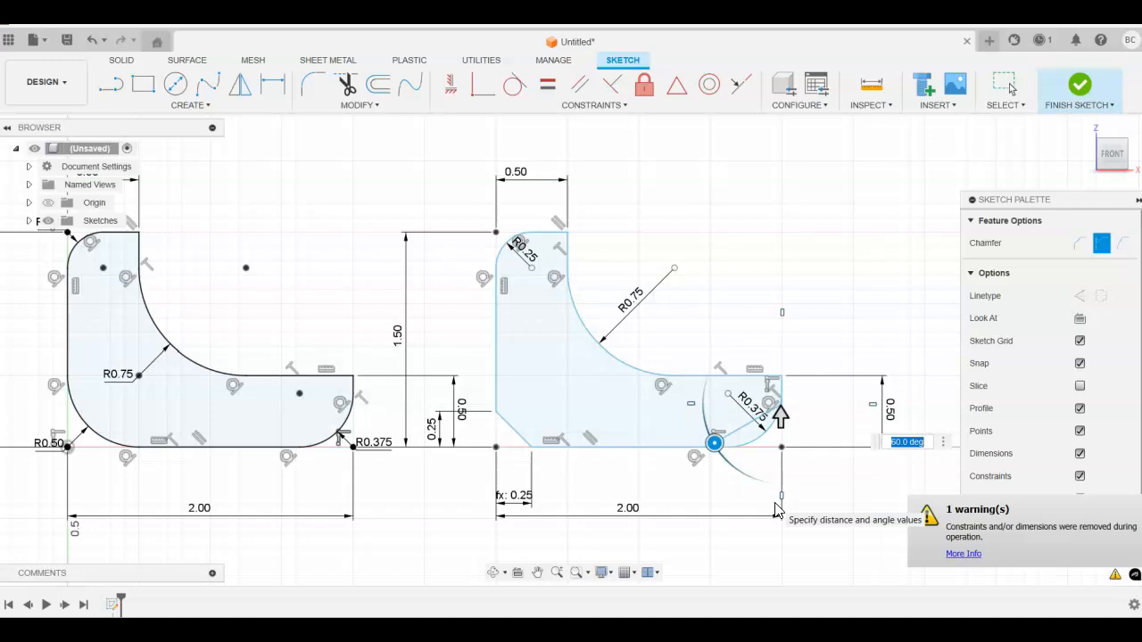
Step: Set the lower-right chamfer to a distance of 0.15 in and an angle of 75 degrees, and apply it
{"action": "key", "text": "Tab"}
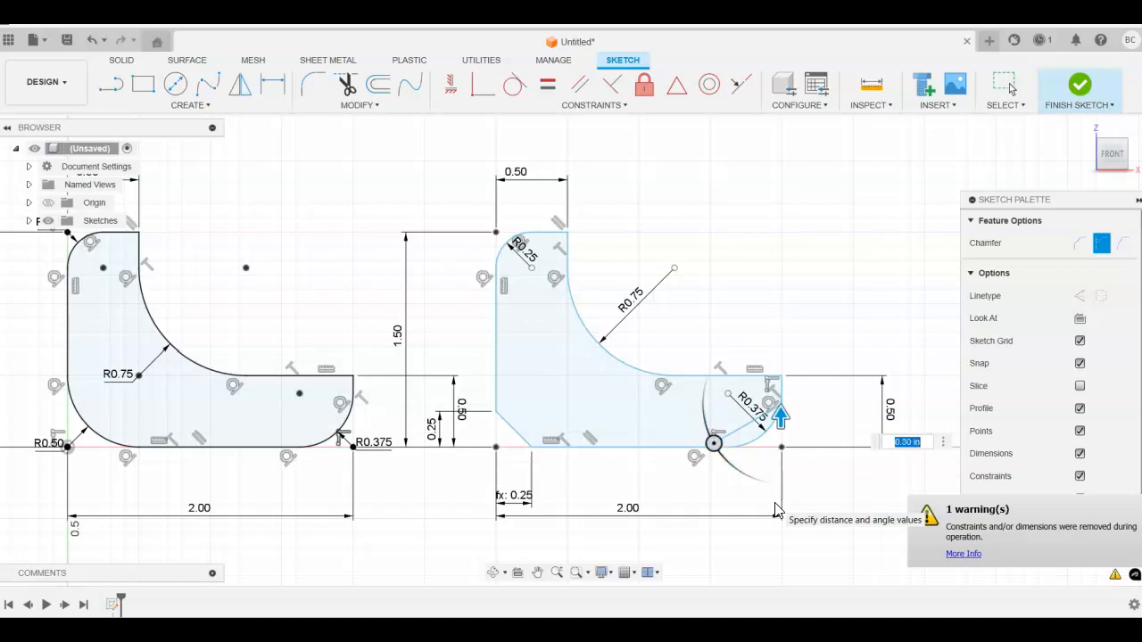
{"action": "key", "text": "Tab"}
{"action": "key", "text": "Tab"}
{"action": "key", "text": "Tab"}
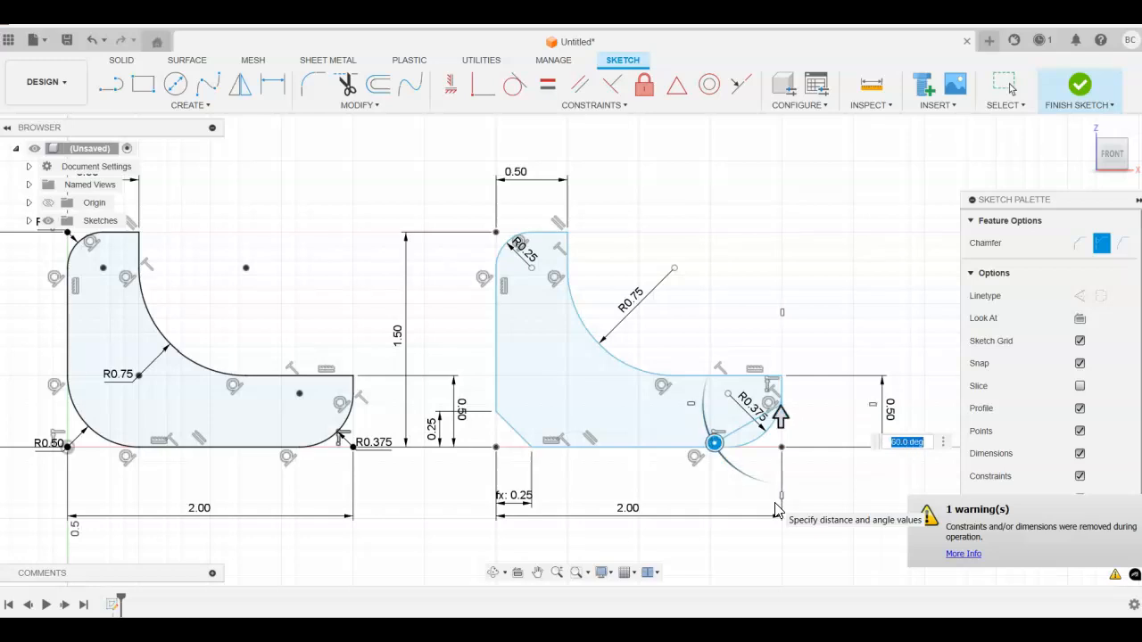
{"action": "key", "text": "Tab"}
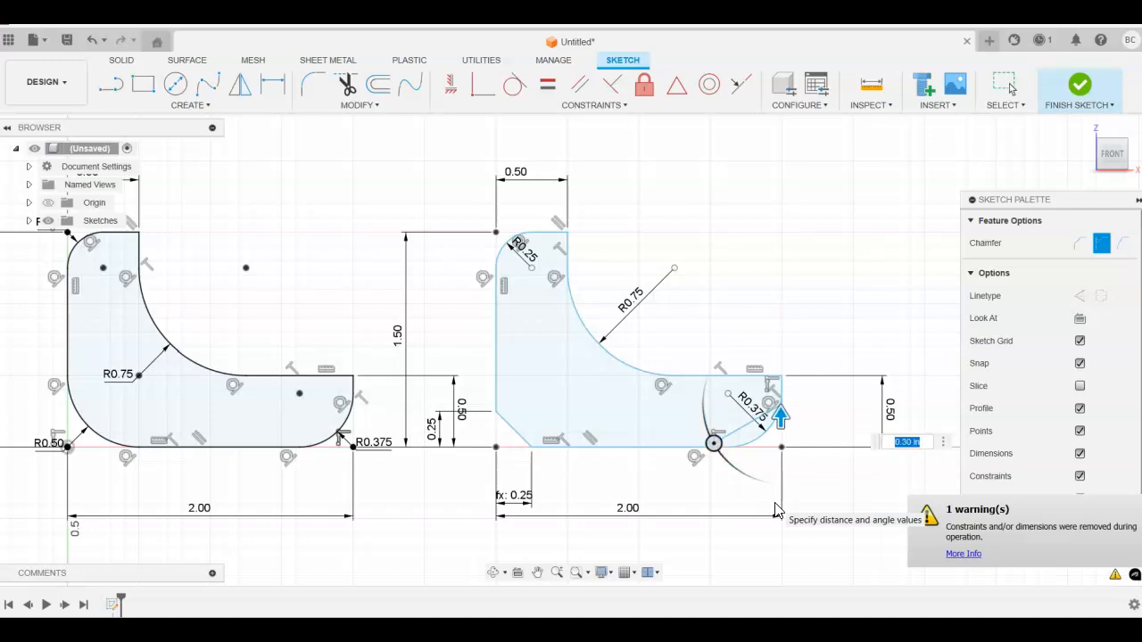
{"action": "type", "text": ".15"}
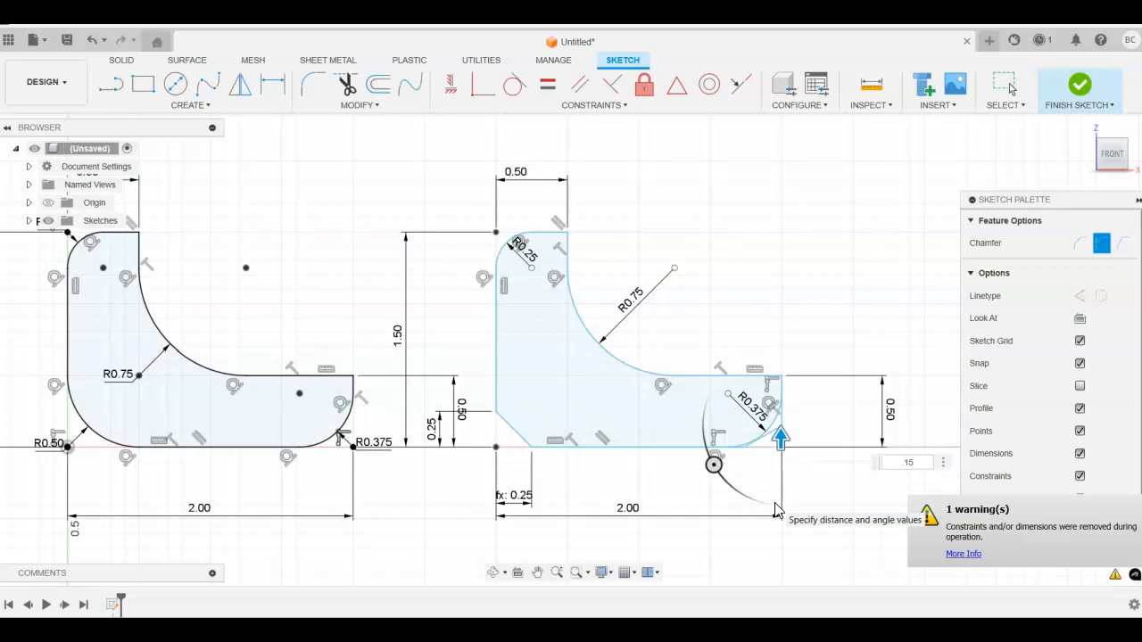
{"action": "key", "text": "Tab"}
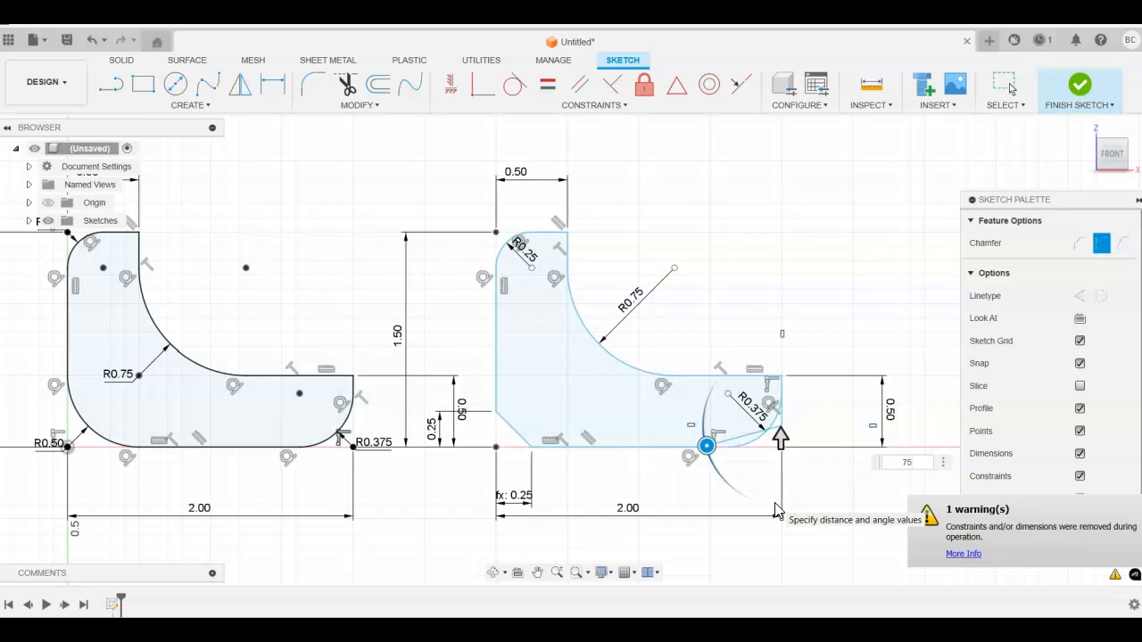
{"action": "key", "text": "Return"}
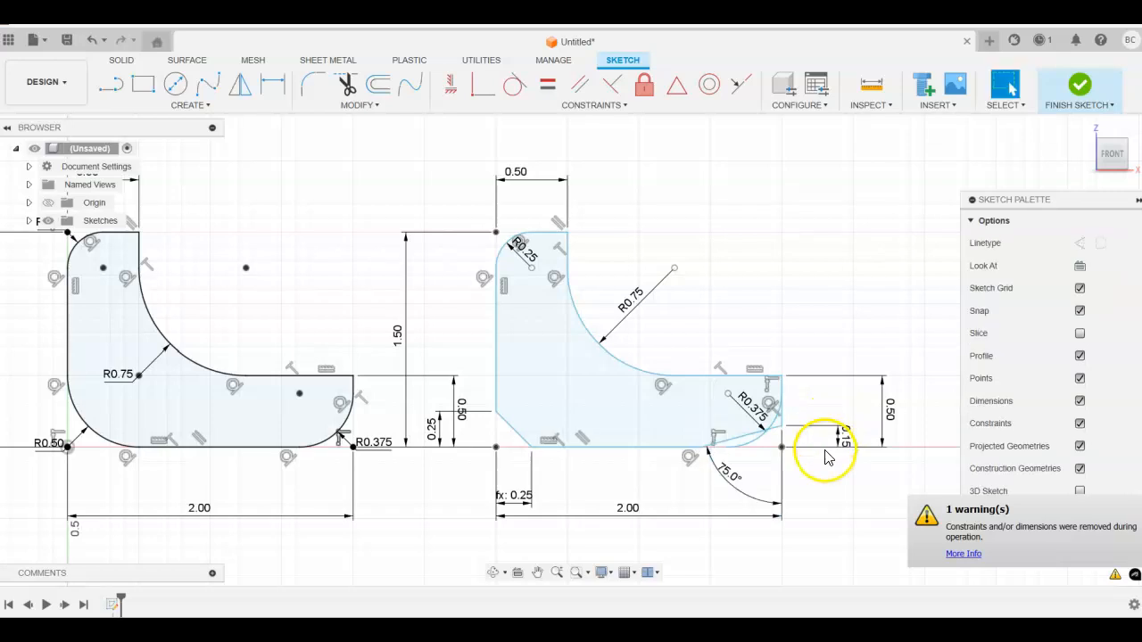
Step: Trim away both remaining pieces of the R0.375 fillet arc at the 75-degree chamfer
{"action": "scroll", "coordinate": [808, 412], "scroll_direction": "up", "scroll_amount": 3}
{"action": "scroll", "coordinate": [808, 406], "scroll_direction": "up", "scroll_amount": 2}
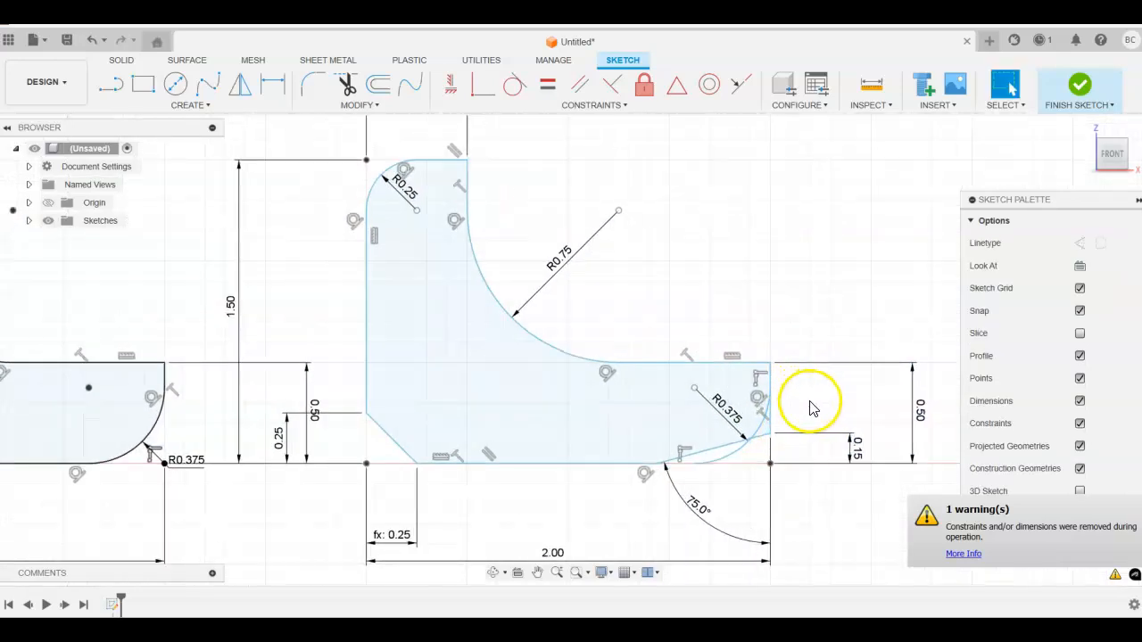
{"action": "middle_click_drag", "start_coordinate": [807, 407], "coordinate": [675, 349]}
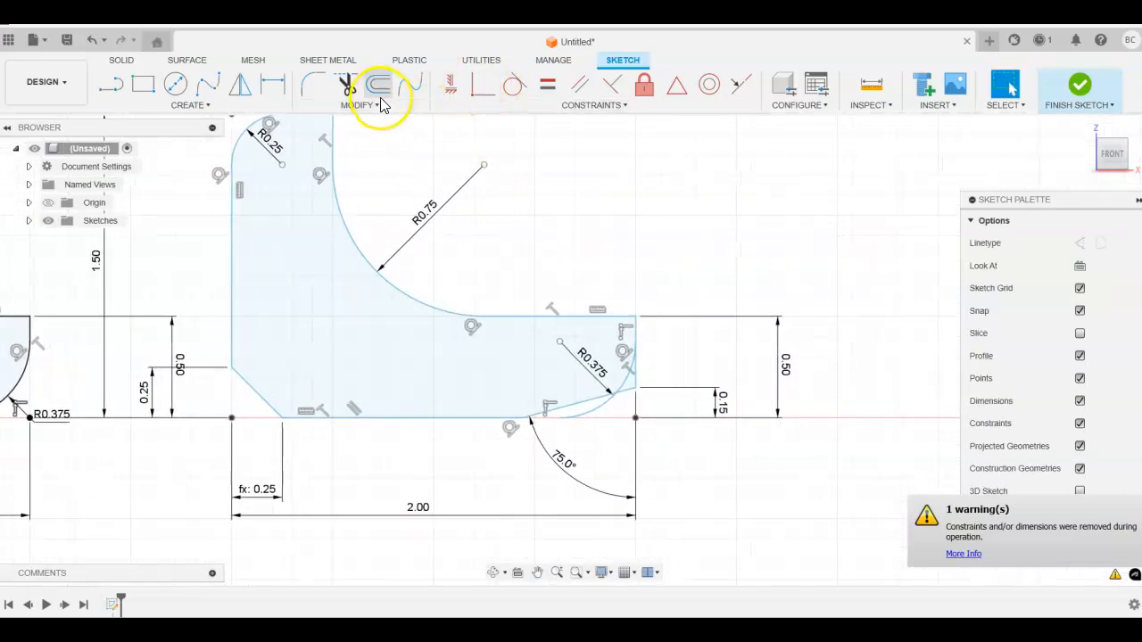
{"action": "left_click", "coordinate": [347, 84]}
{"action": "left_click", "coordinate": [630, 385]}
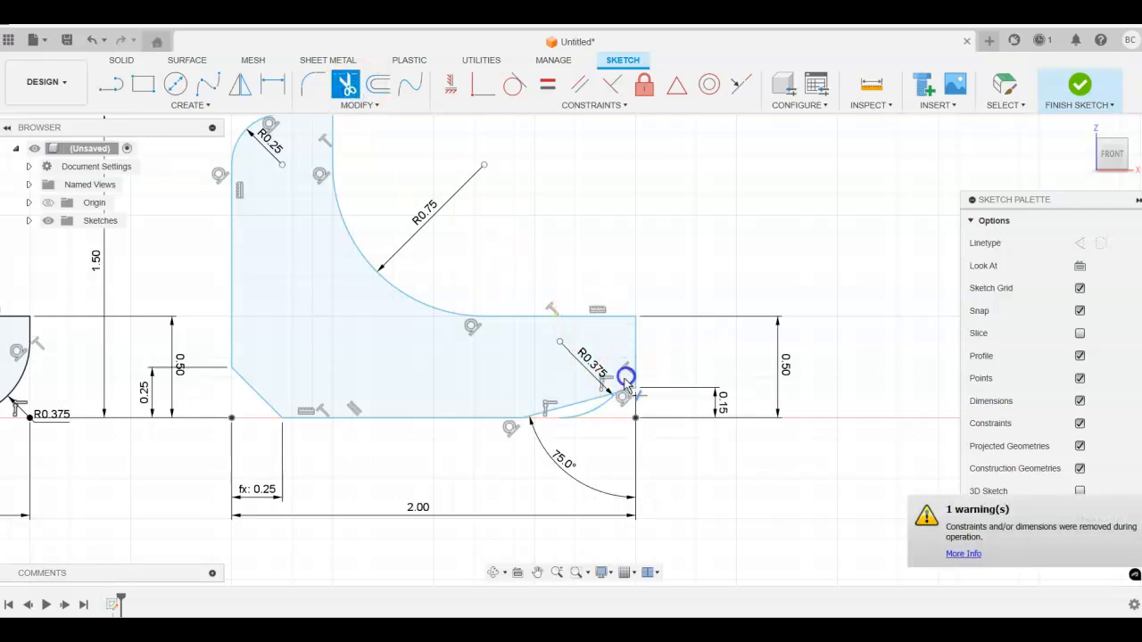
{"action": "left_click", "coordinate": [593, 404]}
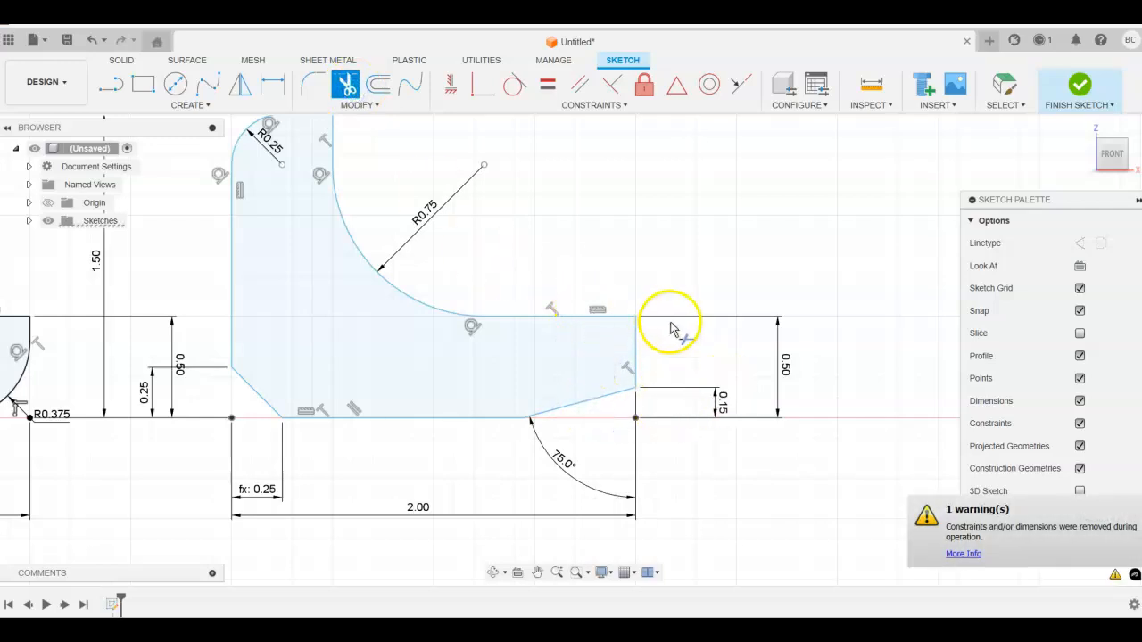
Step: Start a two distance chamfer between the short top line and the left vertical line of the right-hand profile
{"action": "scroll", "coordinate": [667, 318], "scroll_direction": "down", "scroll_amount": 2}
{"action": "middle_click_drag", "start_coordinate": [632, 263], "coordinate": [691, 267]}
{"action": "scroll", "coordinate": [691, 268], "scroll_direction": "down", "scroll_amount": 1}
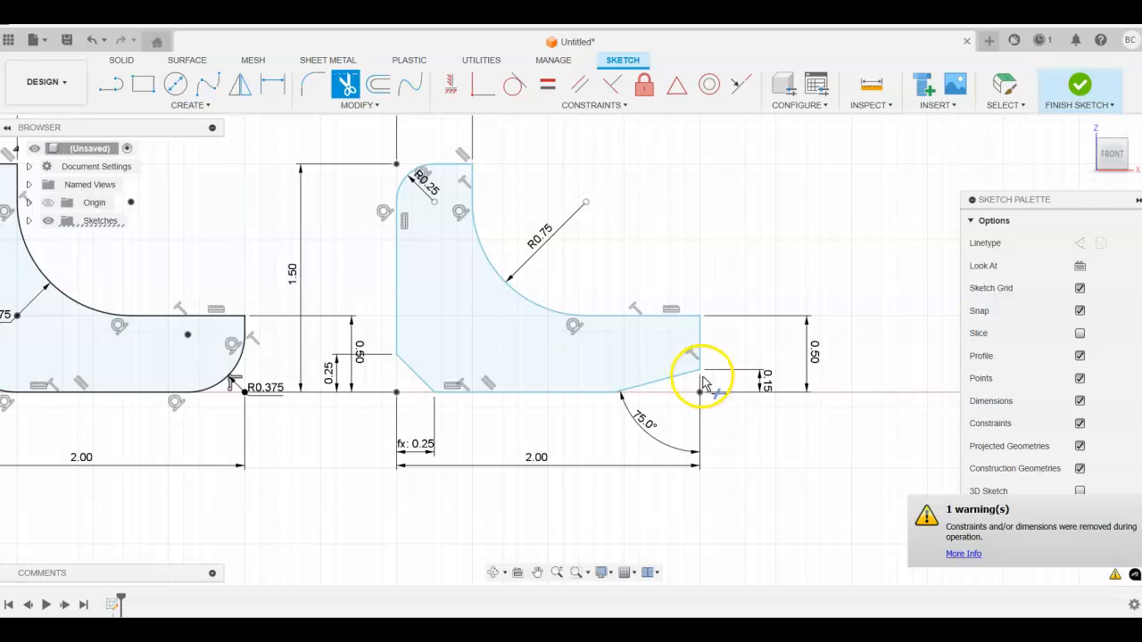
{"action": "middle_click_drag", "start_coordinate": [657, 216], "coordinate": [703, 268]}
{"action": "scroll", "coordinate": [703, 268], "scroll_direction": "down", "scroll_amount": 1}
{"action": "left_click", "coordinate": [352, 108]}
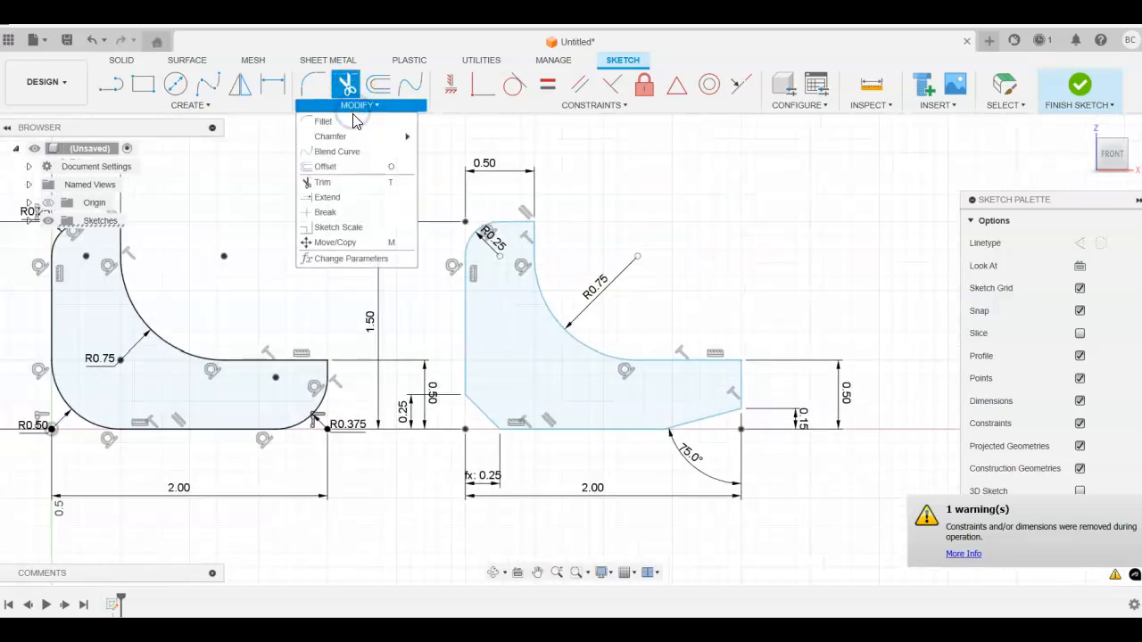
{"action": "mouse_move", "coordinate": [373, 138]}
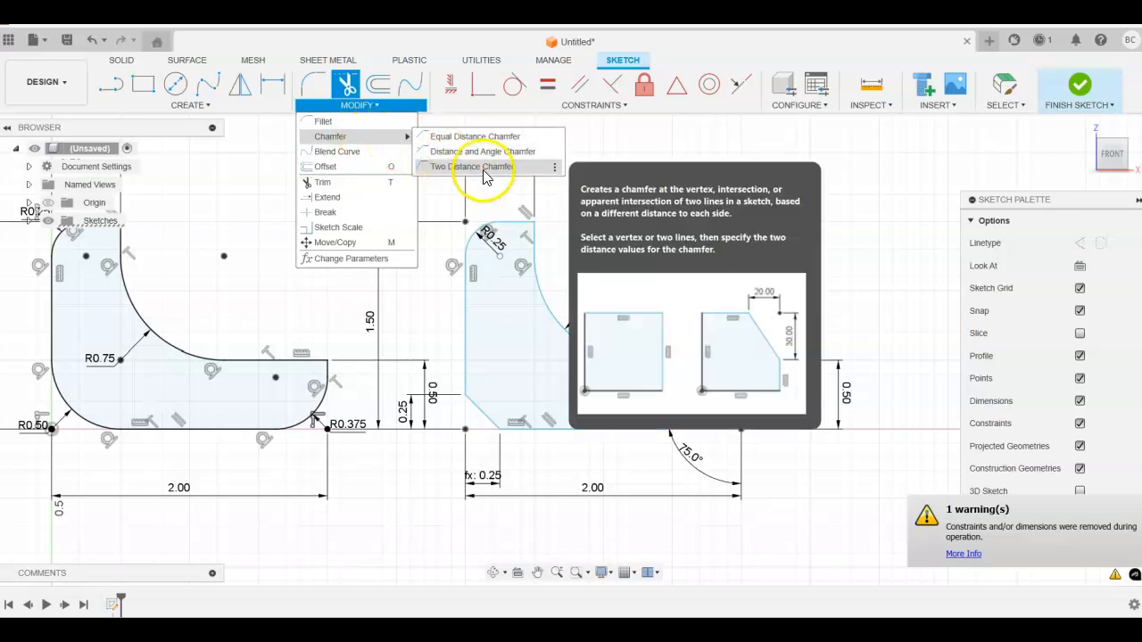
{"action": "left_click", "coordinate": [482, 168]}
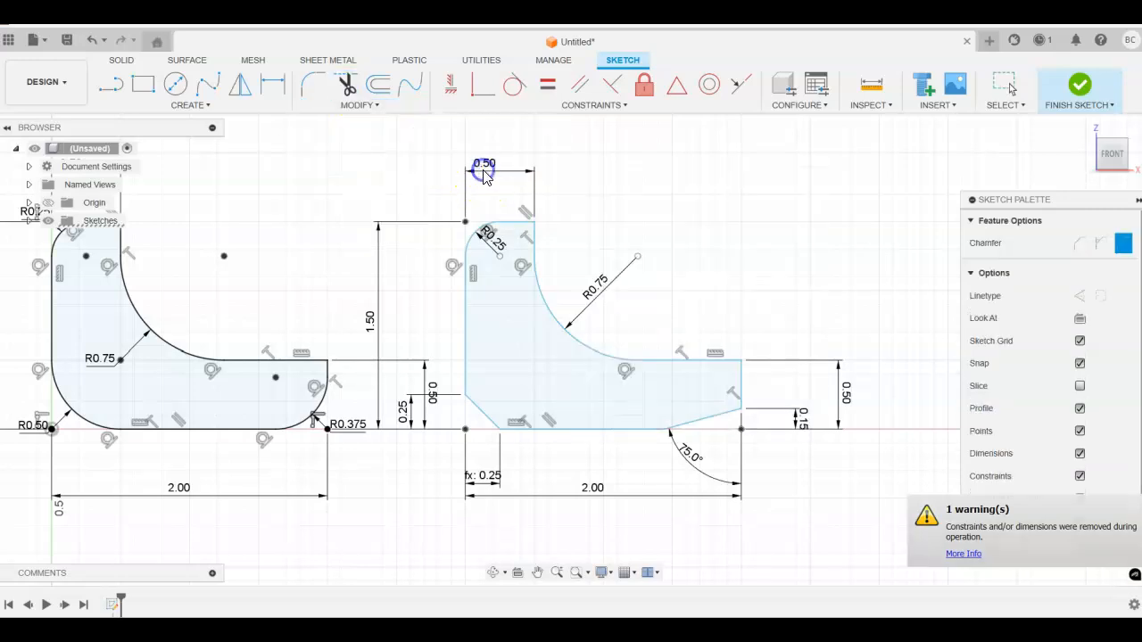
{"action": "left_click", "coordinate": [514, 224]}
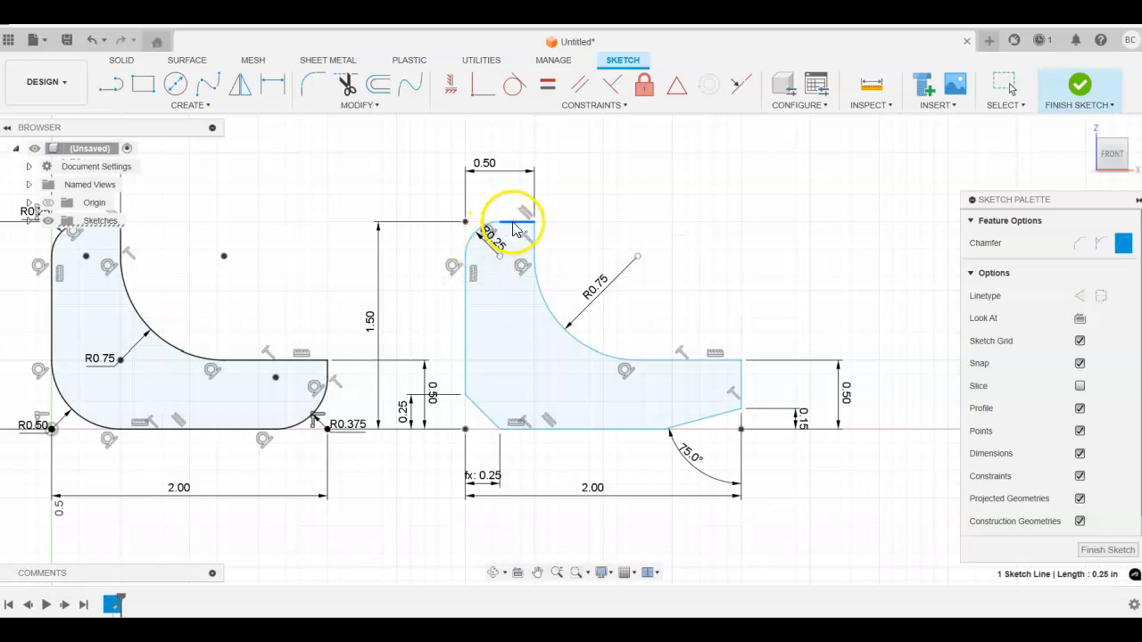
{"action": "left_click", "coordinate": [465, 308]}
{"action": "scroll", "coordinate": [471, 221], "scroll_direction": "up", "scroll_amount": 5}
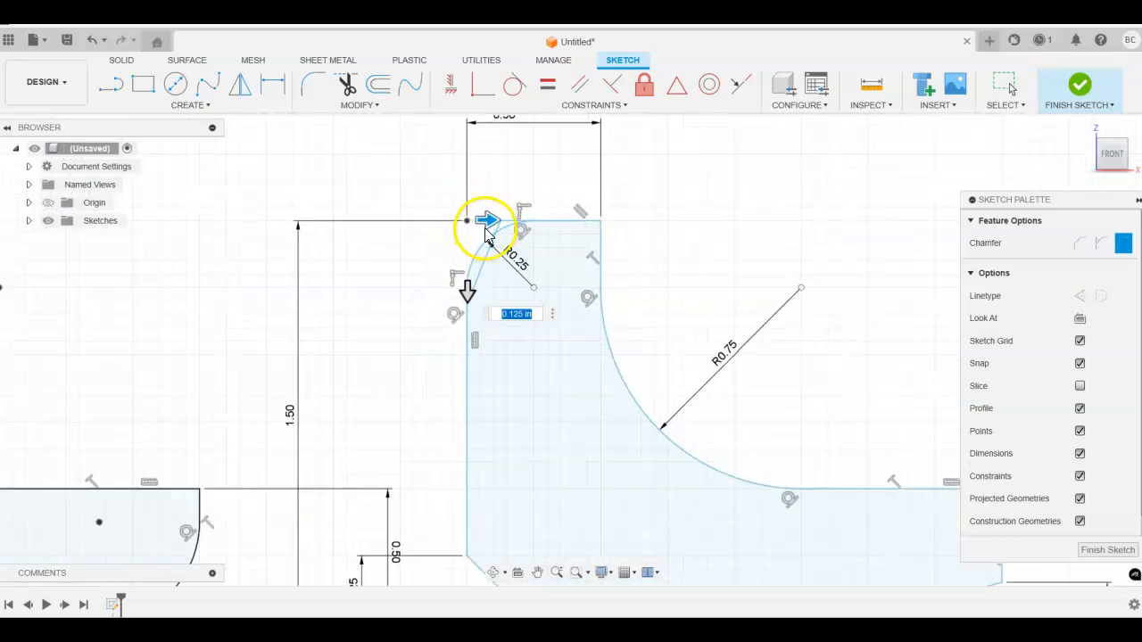
Step: Set the two distance chamfer to 0.125 in along the top line and 0.25 in along the left vertical line, and apply it
{"action": "mouse_move", "coordinate": [497, 222]}
{"action": "left_mouse_down"}
{"action": "mouse_move", "coordinate": [523, 220]}
{"action": "mouse_move", "coordinate": [500, 222]}
{"action": "left_mouse_up"}
{"action": "mouse_move", "coordinate": [467, 290]}
{"action": "left_mouse_down"}
{"action": "mouse_move", "coordinate": [469, 327]}
{"action": "mouse_move", "coordinate": [467, 301]}
{"action": "left_mouse_up"}
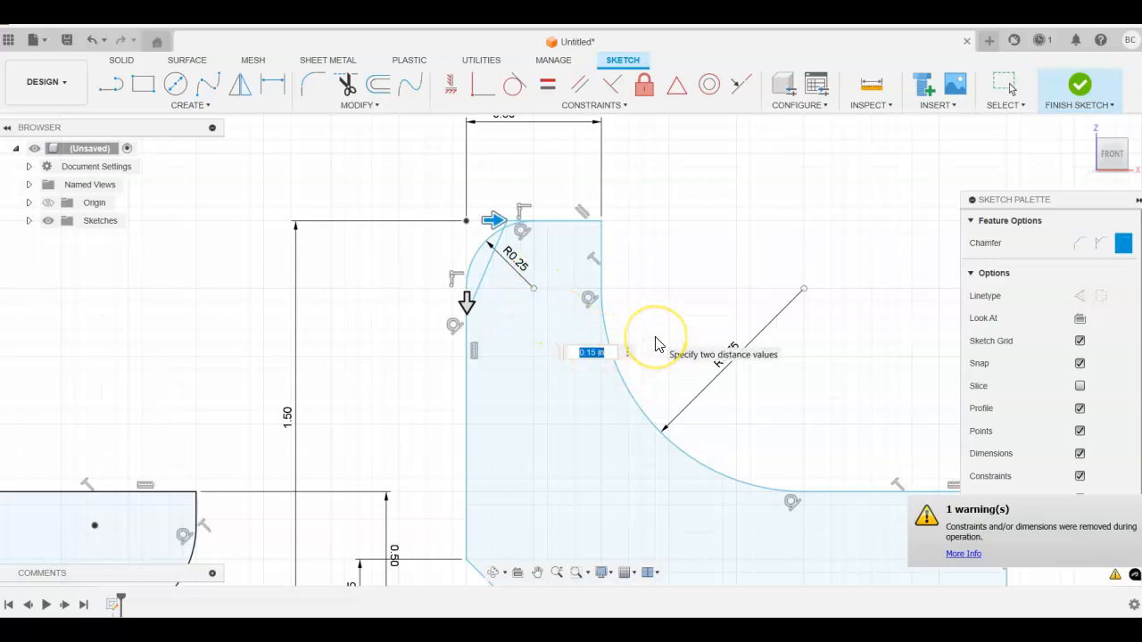
{"action": "key", "text": "Tab"}
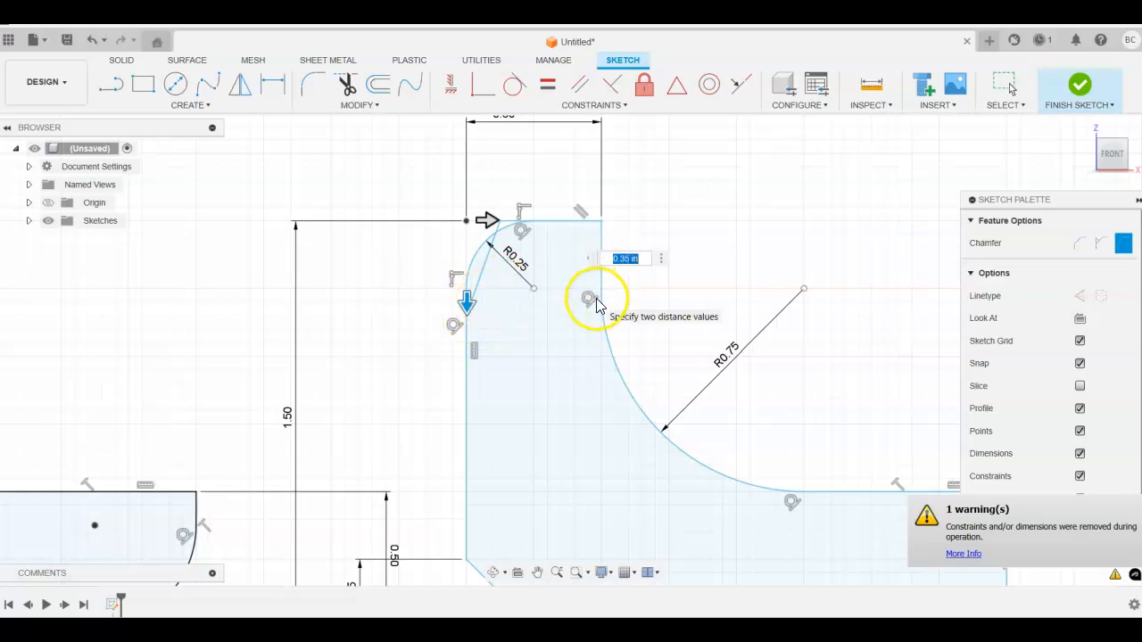
{"action": "key", "text": "Tab"}
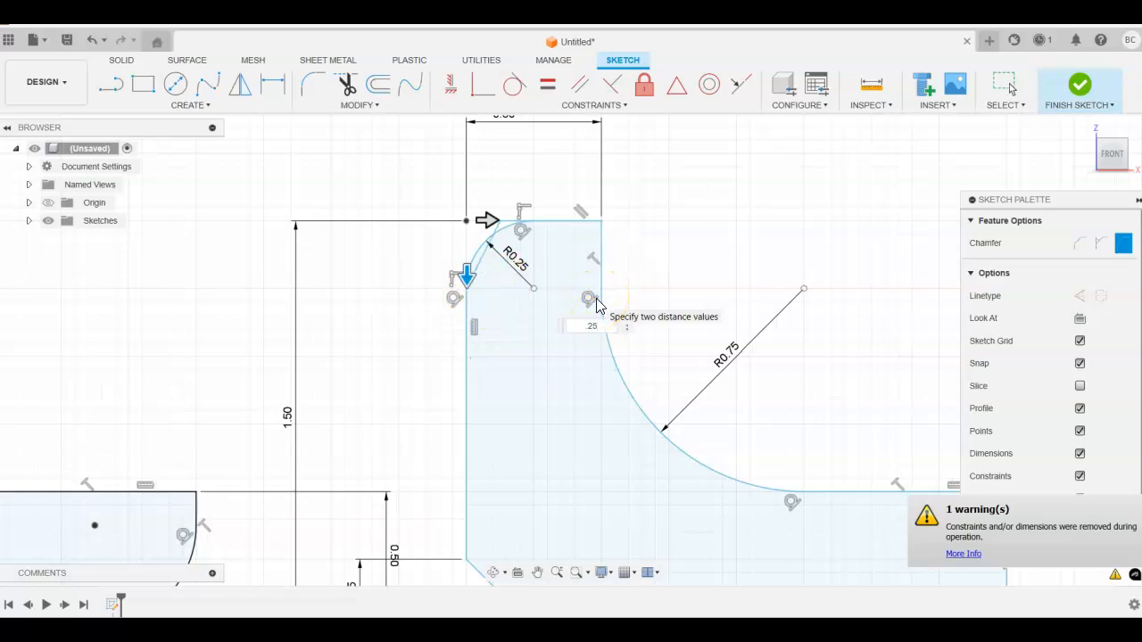
{"action": "key", "text": "Return"}
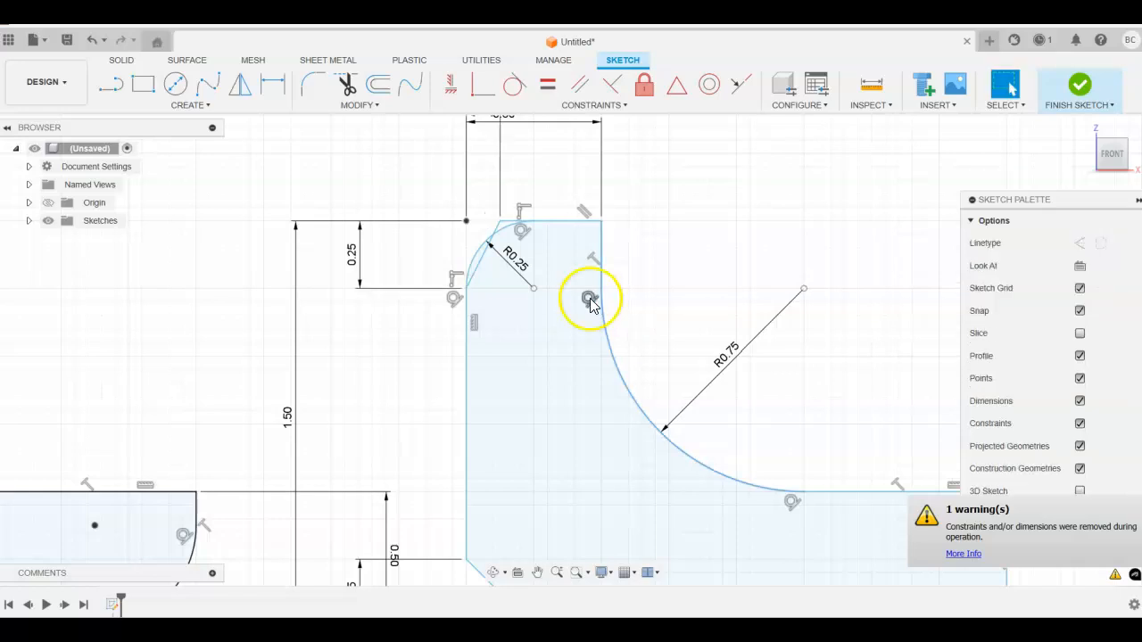
Step: Trim away both remaining pieces of the R0.25 fillet arc at the right-hand profile's upper-left chamfer
{"action": "scroll", "coordinate": [664, 202], "scroll_direction": "down", "scroll_amount": 2}
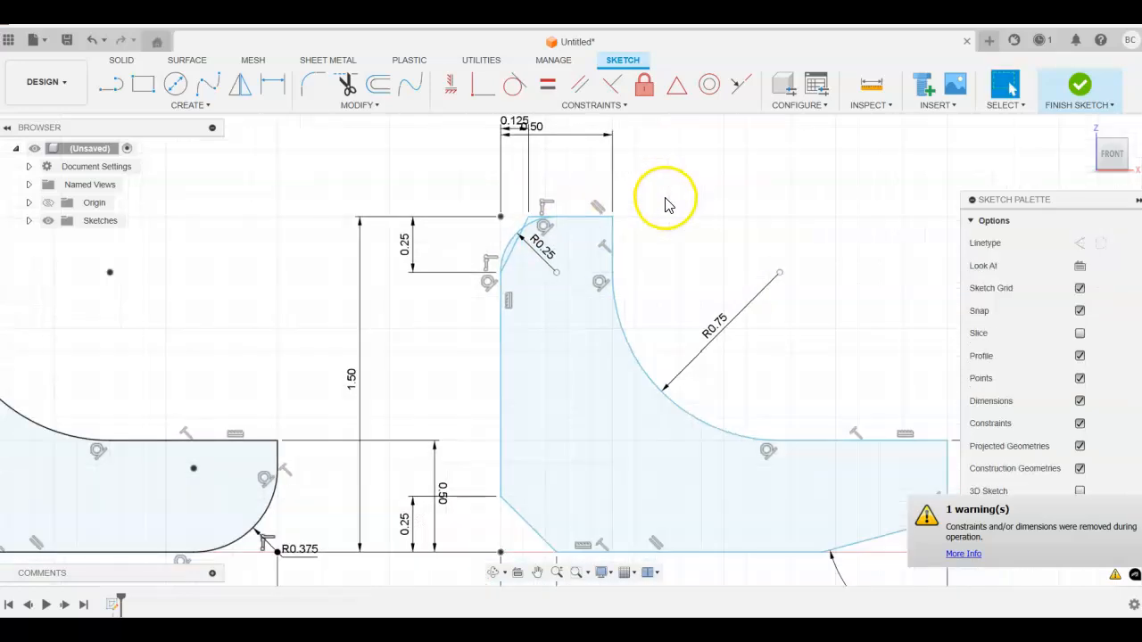
{"action": "middle_click_drag", "start_coordinate": [665, 202], "coordinate": [675, 250]}
{"action": "left_click", "coordinate": [346, 84]}
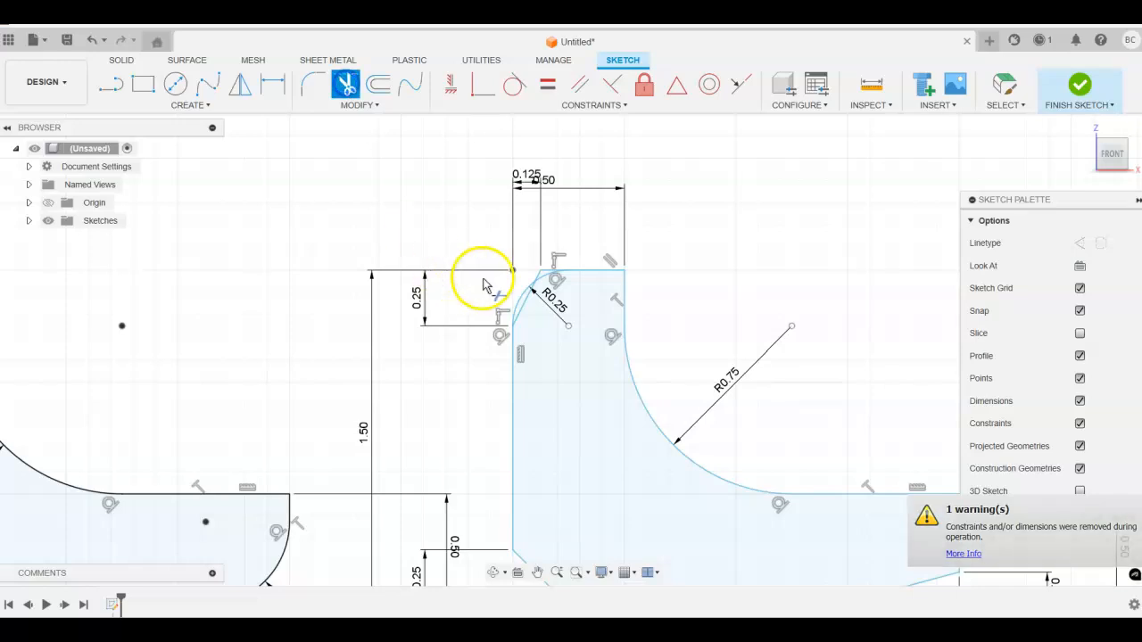
{"action": "left_click", "coordinate": [519, 299]}
{"action": "left_click", "coordinate": [542, 278]}
{"action": "scroll", "coordinate": [541, 331], "scroll_direction": "down", "scroll_amount": 3}
{"action": "scroll", "coordinate": [714, 288], "scroll_direction": "down", "scroll_amount": 2}
{"action": "scroll", "coordinate": [711, 265], "scroll_direction": "up", "scroll_amount": 1}
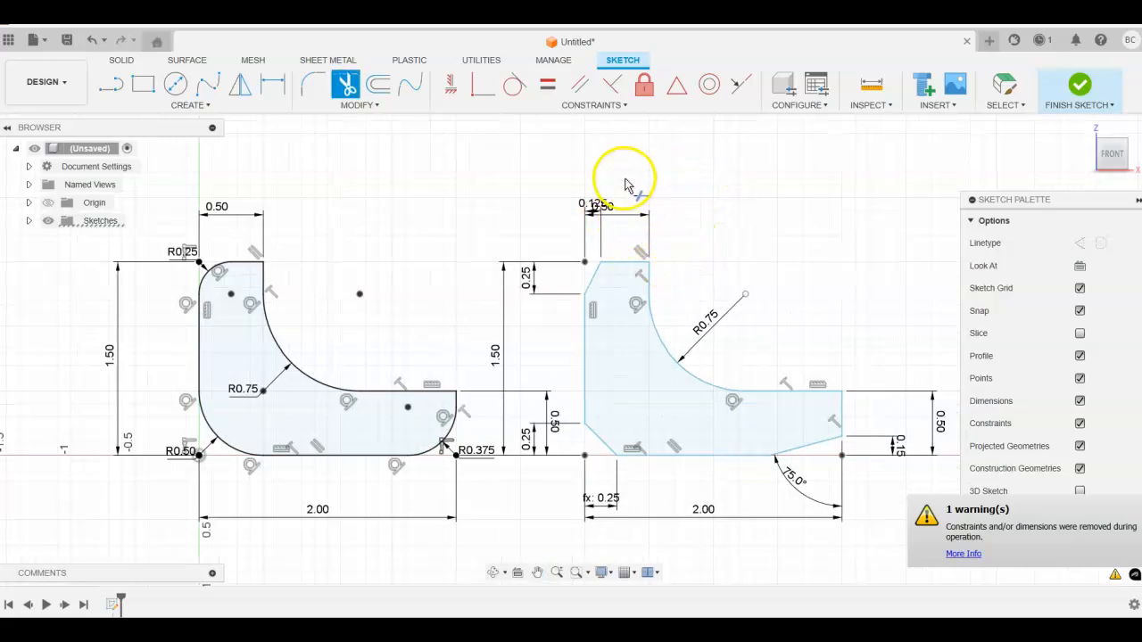
{"action": "key", "text": "Escape"}
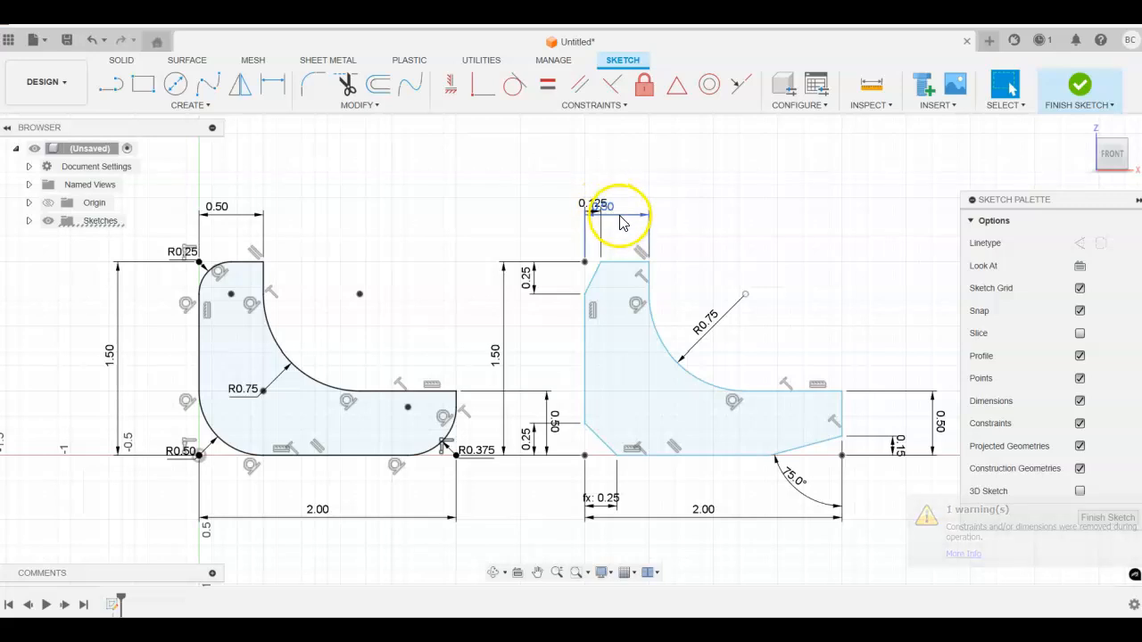
Step: Reposition the right-hand profile's 0.125, 0.15 and horizontal fx: 0.25 chamfer dimensions so they are clear of neighbouring dimensions and close to the profile
{"action": "left_click_drag", "start_coordinate": [597, 206], "coordinate": [604, 246]}
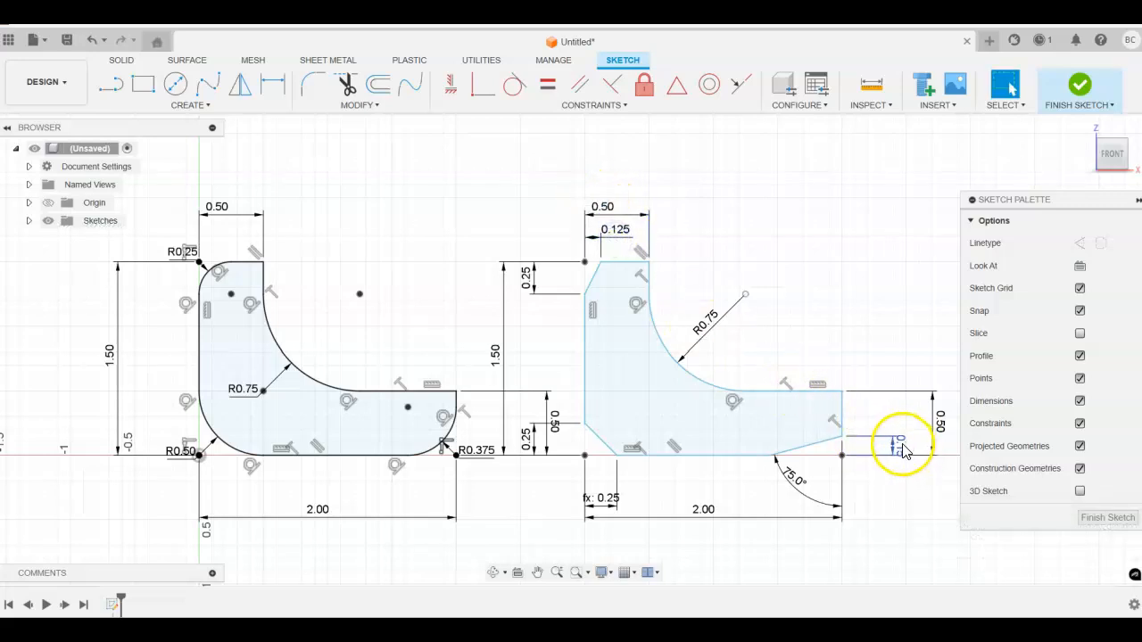
{"action": "left_click_drag", "start_coordinate": [903, 444], "coordinate": [903, 433]}
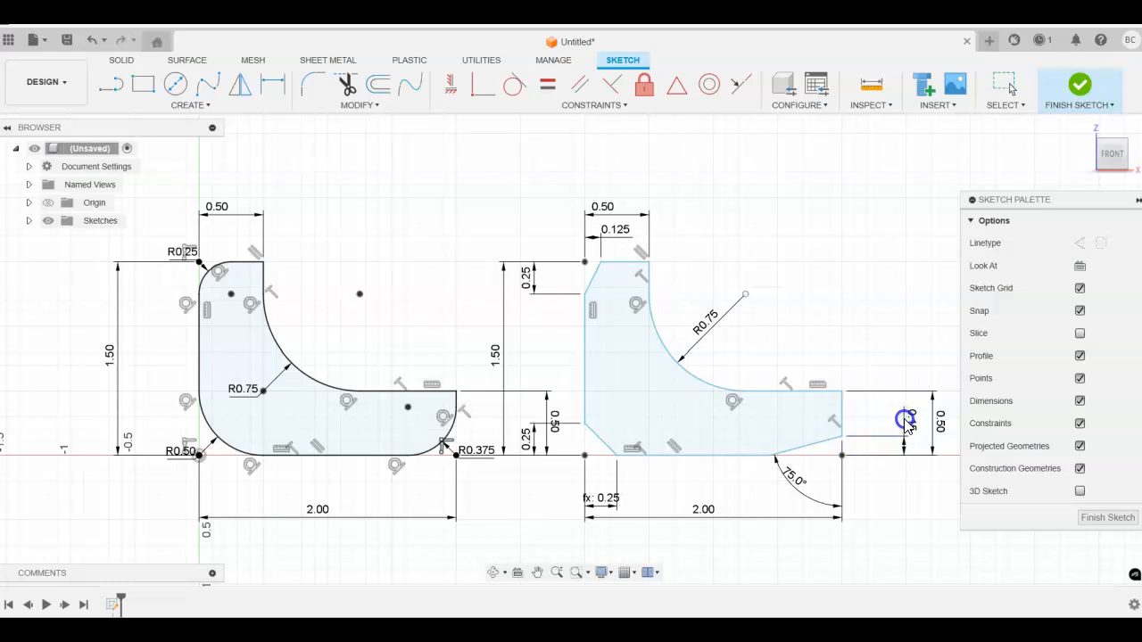
{"action": "left_click_drag", "start_coordinate": [611, 500], "coordinate": [610, 488]}
Step: Move the left profile's 0.50 height dimension and the right-hand profile's 1.50 and both vertical 0.25 dimensions closer to their own profiles
{"action": "left_click_drag", "start_coordinate": [550, 411], "coordinate": [499, 405]}
{"action": "left_click_drag", "start_coordinate": [535, 277], "coordinate": [566, 281]}
{"action": "left_click_drag", "start_coordinate": [497, 351], "coordinate": [539, 357]}
{"action": "left_click_drag", "start_coordinate": [526, 438], "coordinate": [565, 444]}
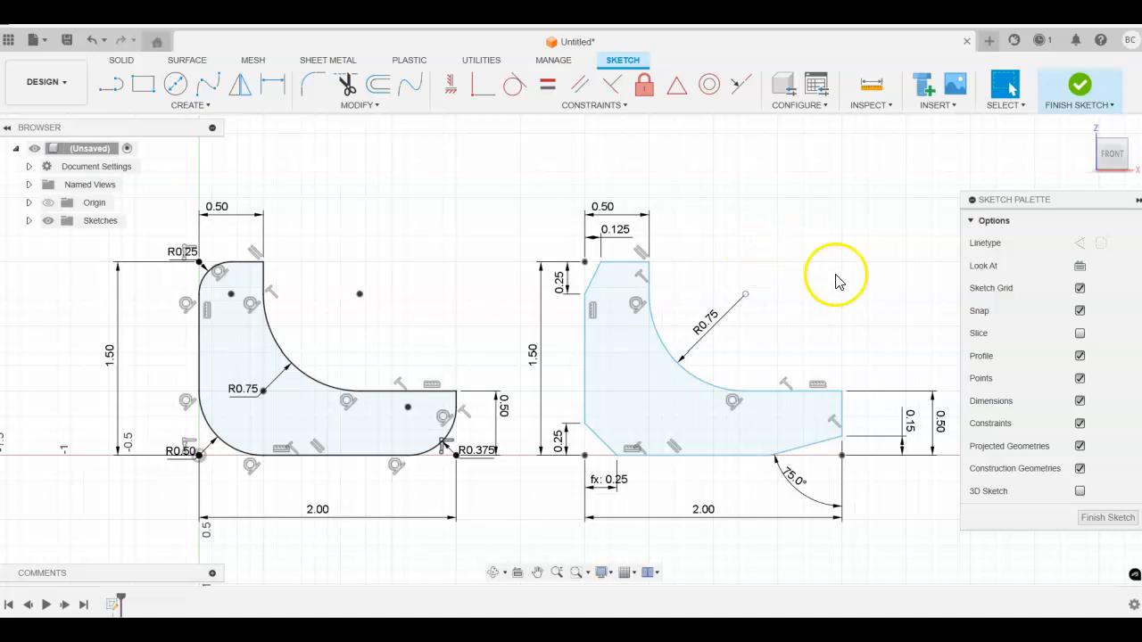
{"action": "middle_click_drag", "start_coordinate": [838, 287], "coordinate": [833, 286]}
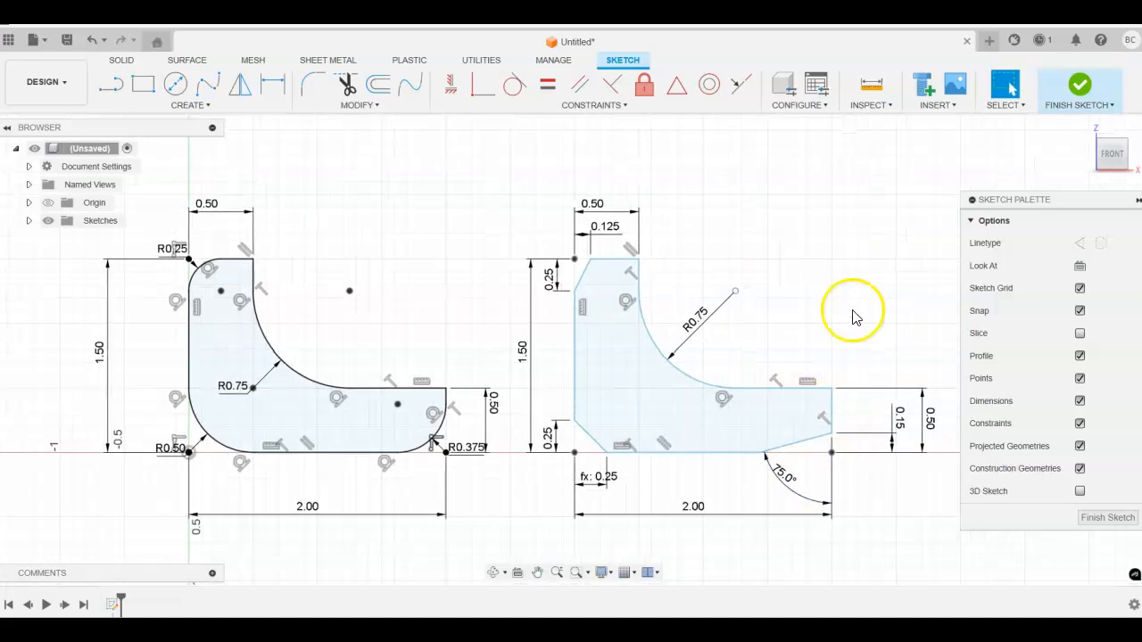